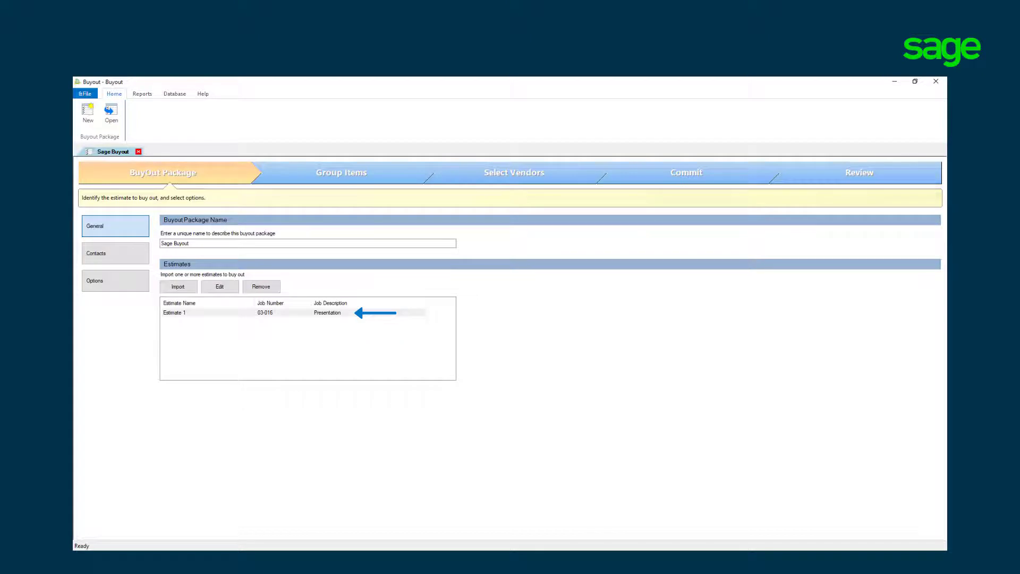
Step: Start importing another estimate into the buyout package and open its item type options
left_click(178, 286)
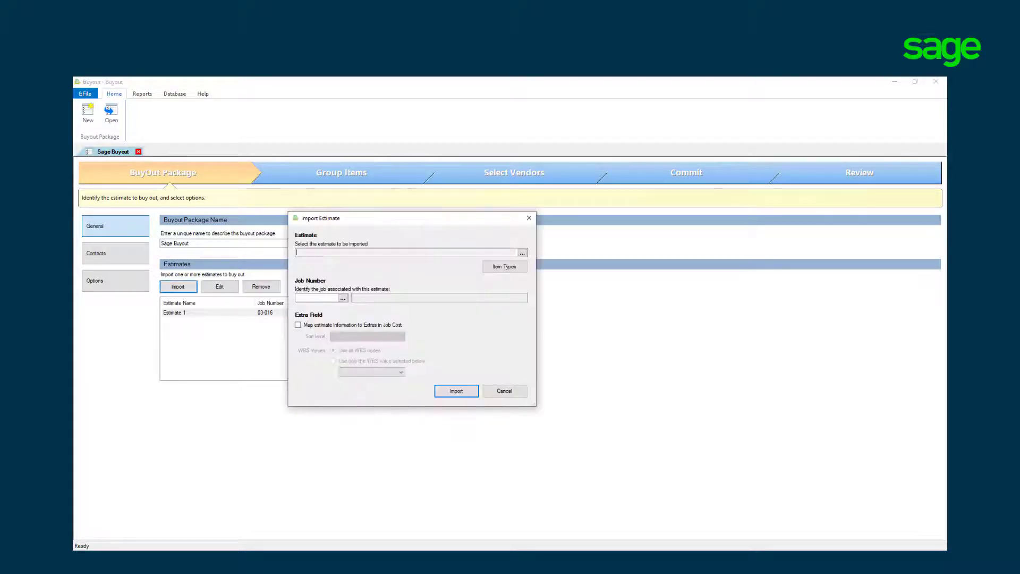
left_click(504, 266)
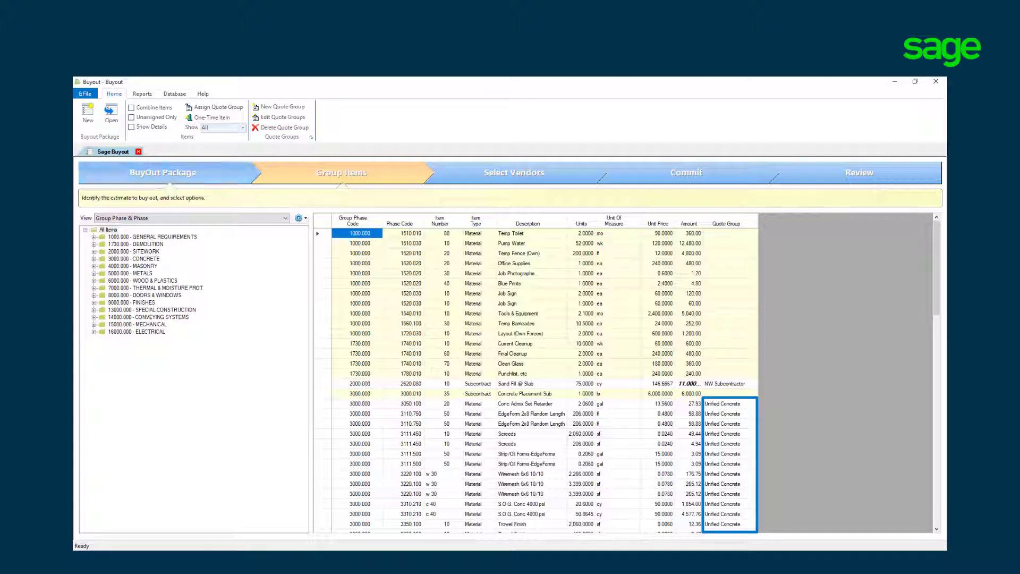
Step: Preview the item list combined, with unassigned items only, with item details shown, and filtered to Subcontract items
left_click(132, 109)
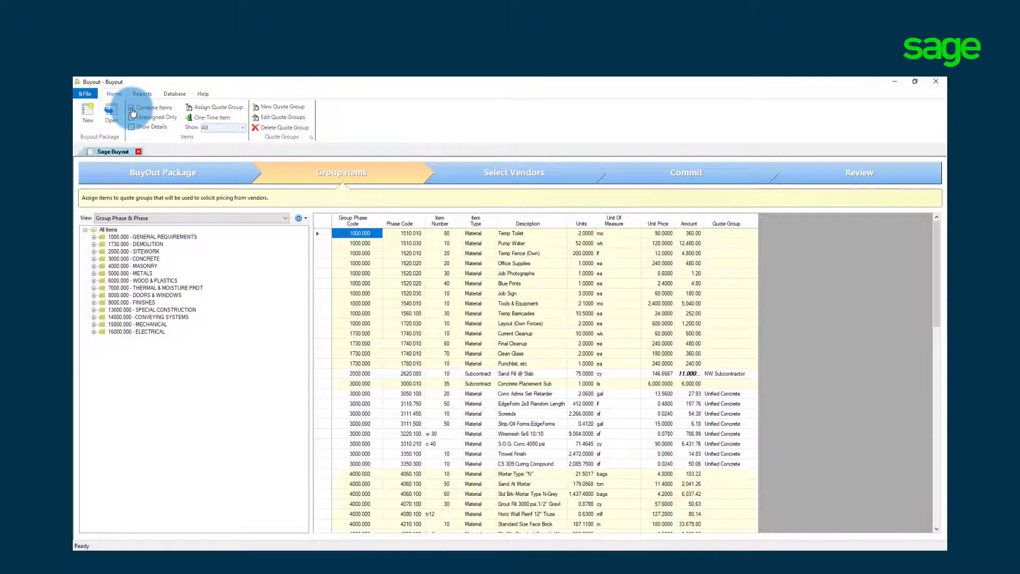
left_click(131, 108)
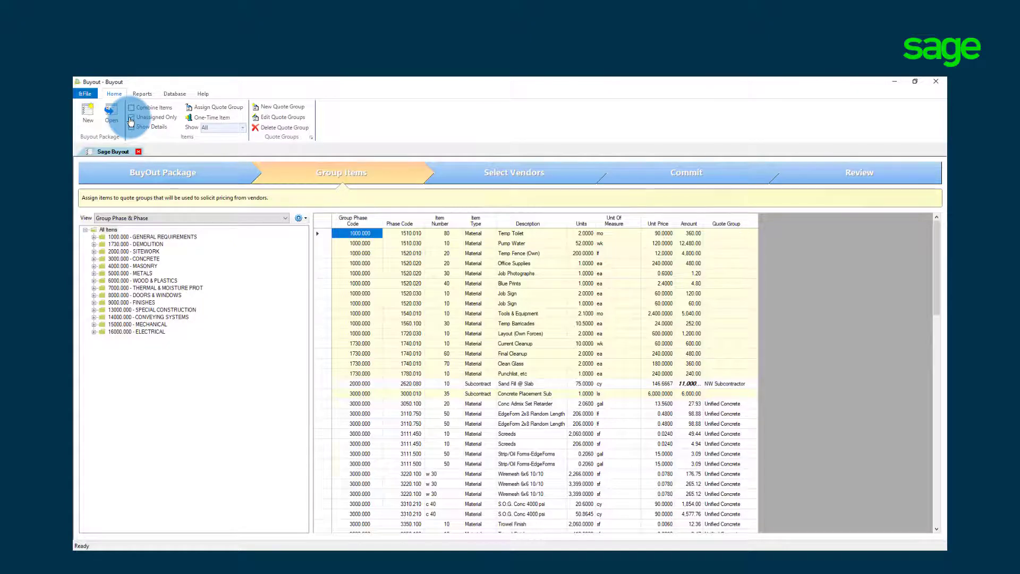
left_click(131, 118)
left_click(131, 118)
left_click(131, 127)
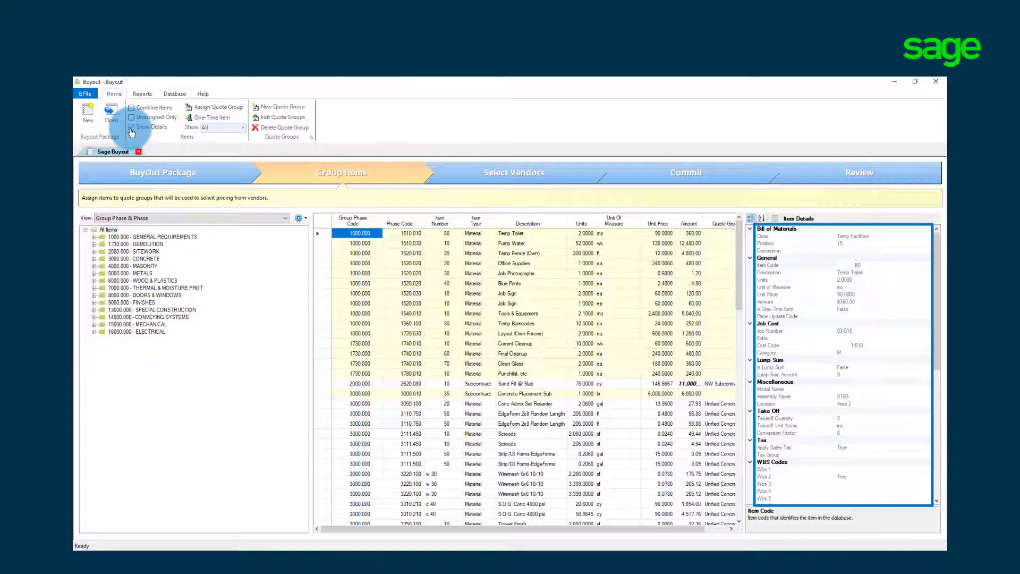
left_click(132, 127)
left_click(242, 128)
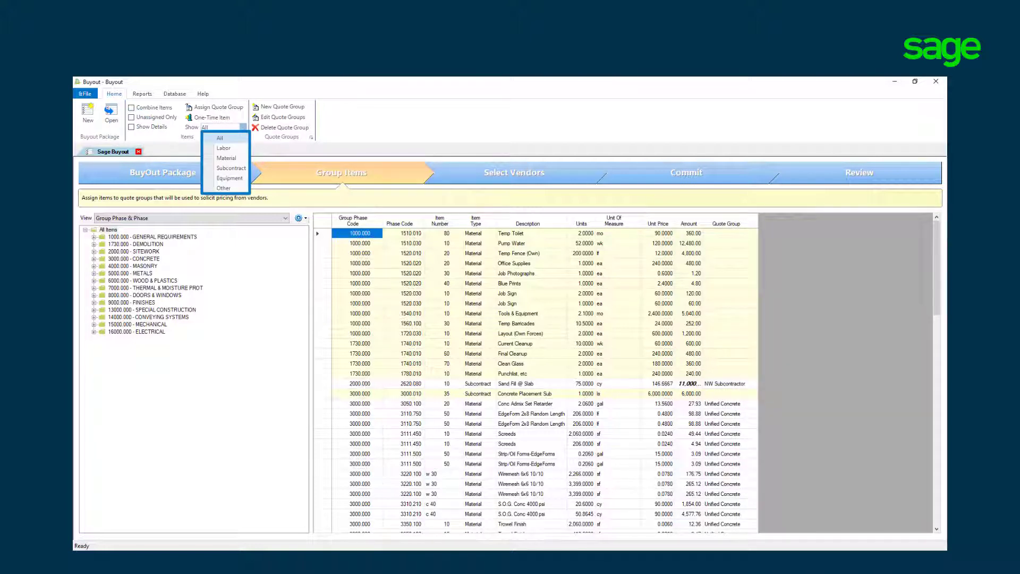
left_click(228, 168)
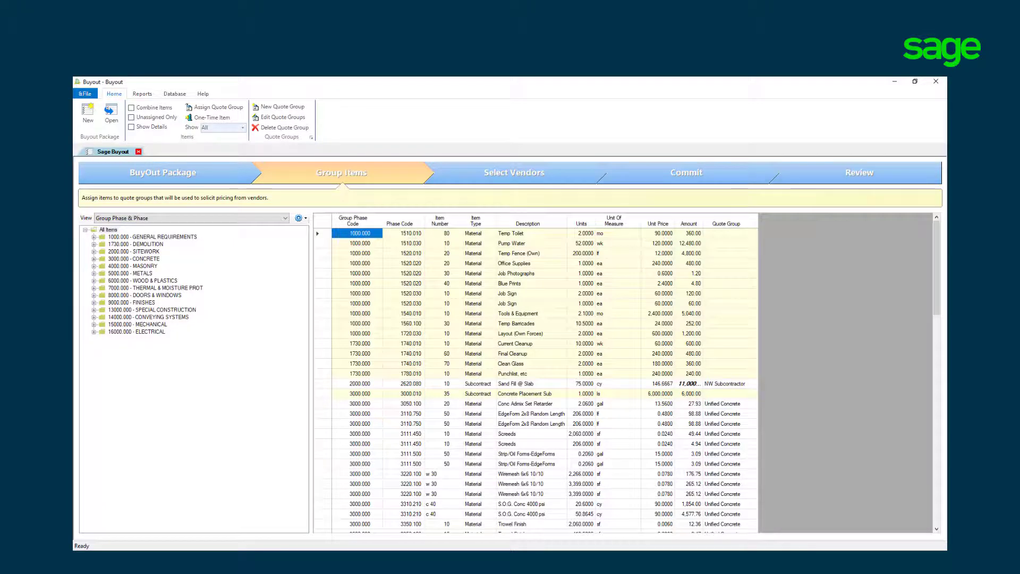
Step: Organize the item tree by Location and show the items in Area 1
left_click(285, 219)
left_click(259, 242)
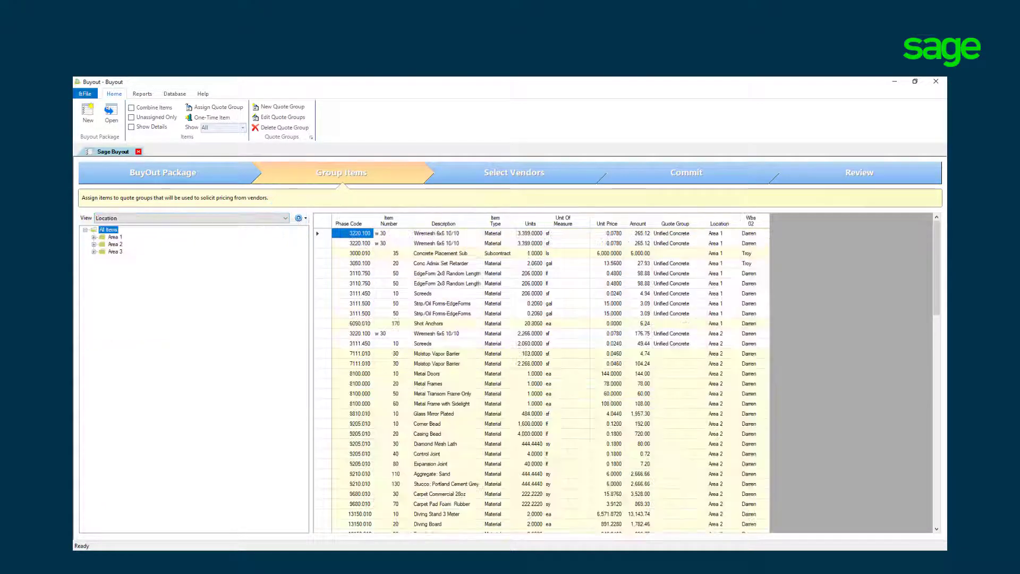
left_click(114, 237)
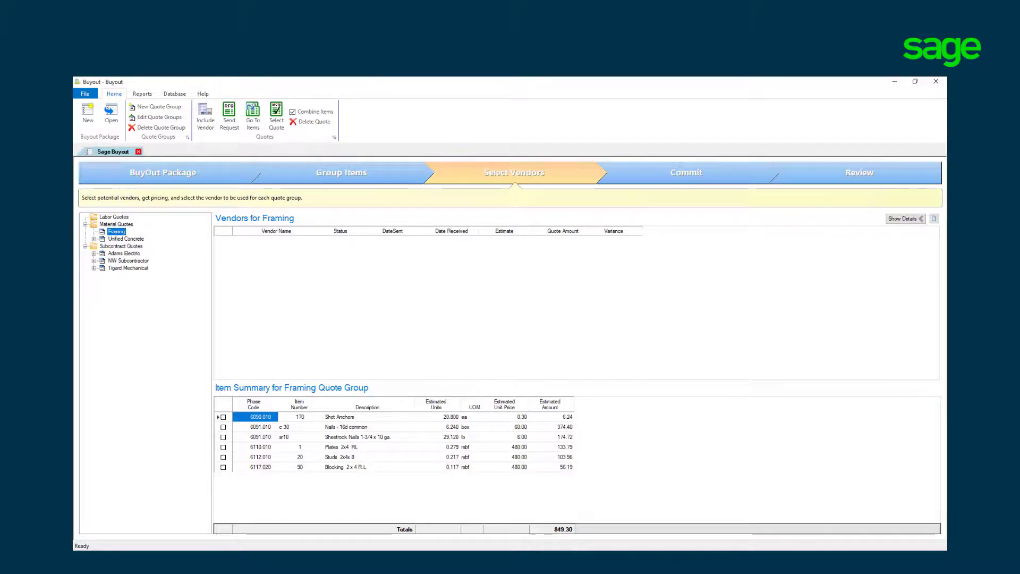
Step: Include Framers Construction and NW Subcontractor as vendors for the Framing quote group, filtering companies by the Framing trade
right_click(115, 232)
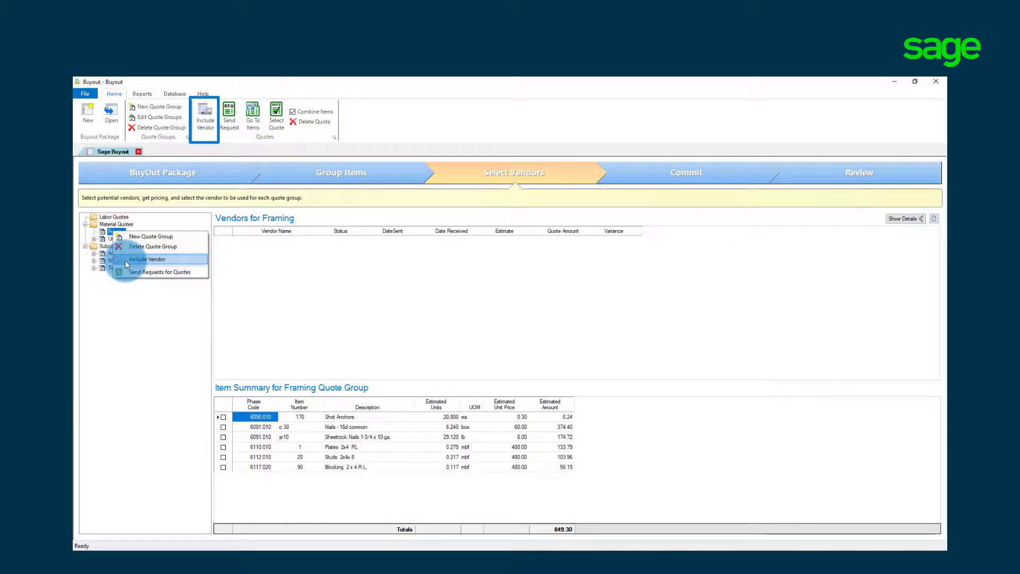
left_click(125, 260)
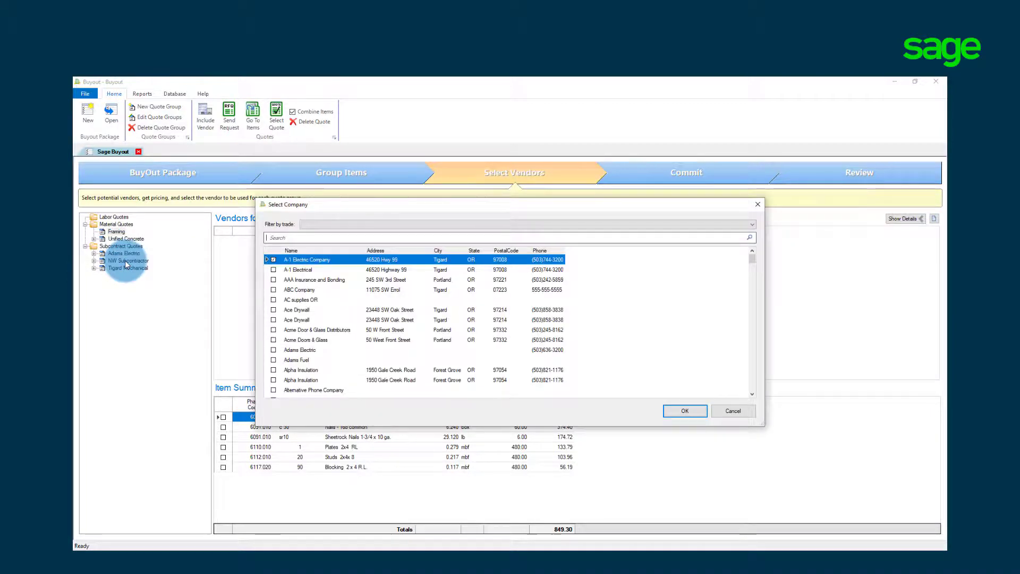
left_click(752, 224)
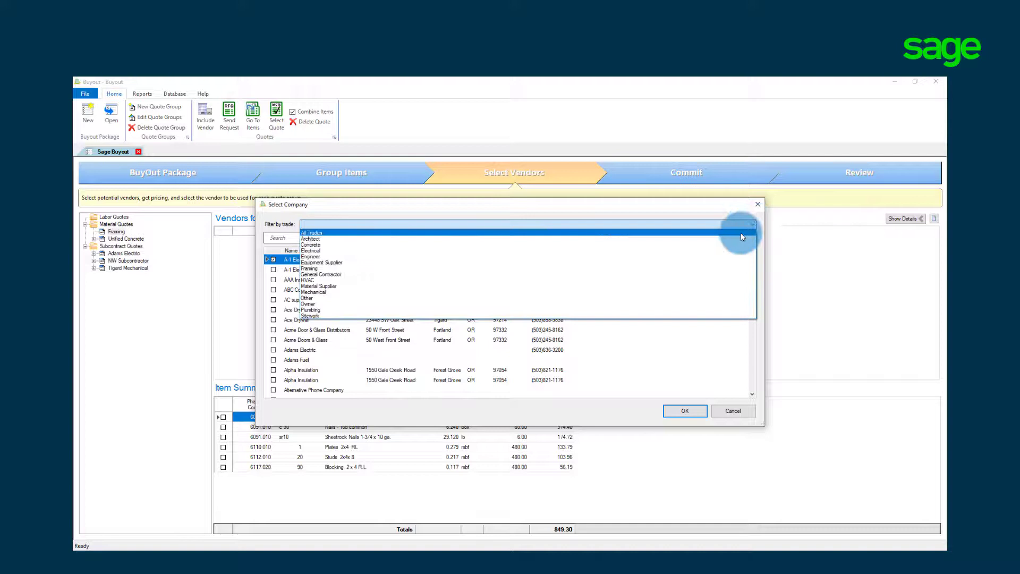
left_click(726, 269)
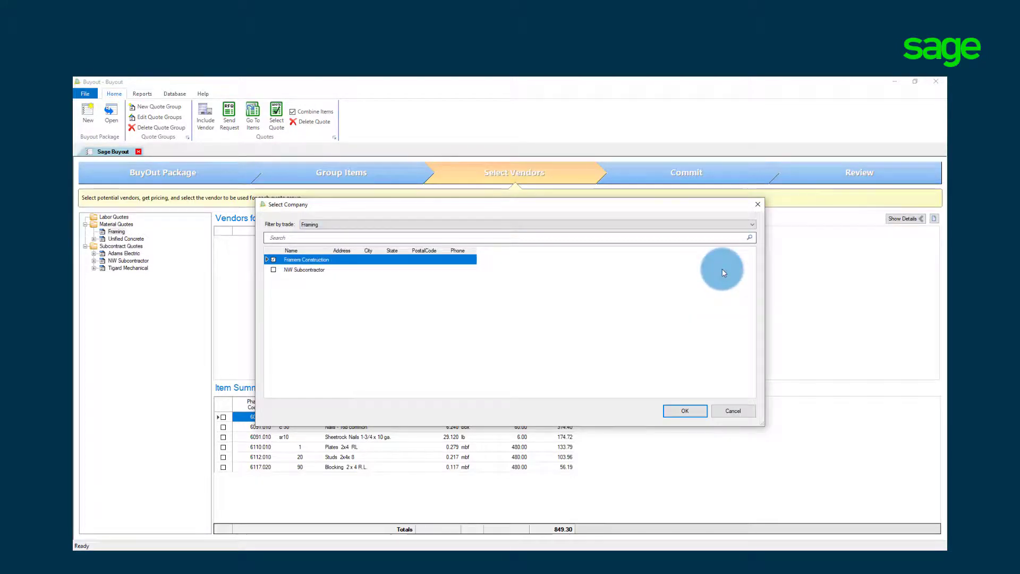
left_click(274, 269)
left_click(685, 411)
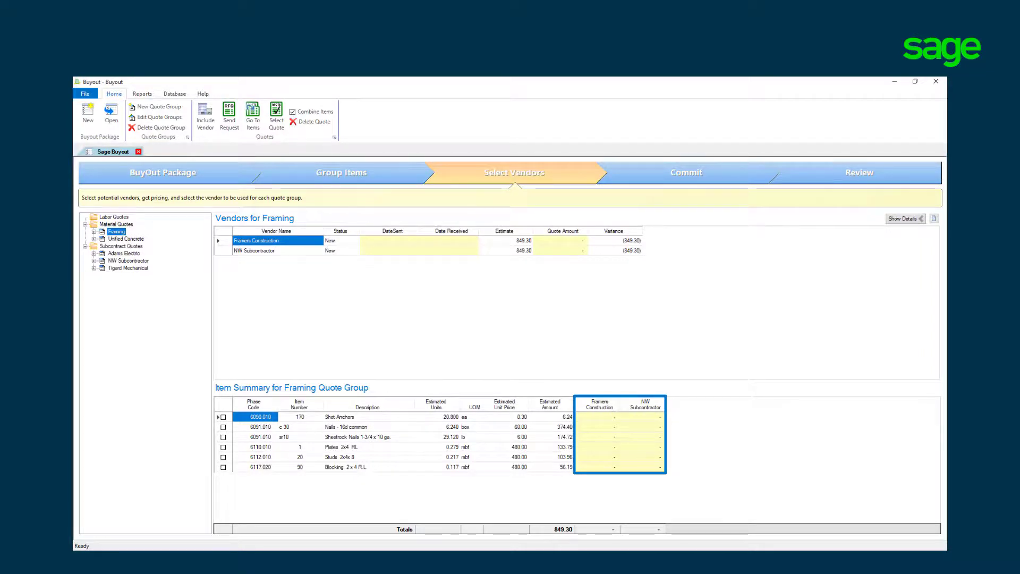
Step: Prepare requests for quotes from the Framing group, keeping only its vendors selected and the Unified Concrete and subcontract groups excluded
right_click(118, 232)
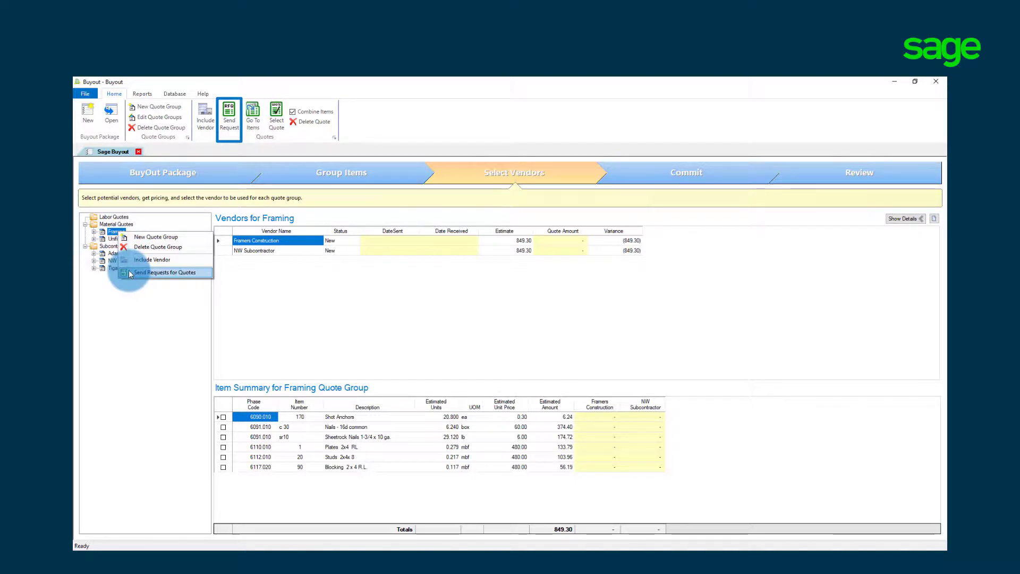
left_click(160, 272)
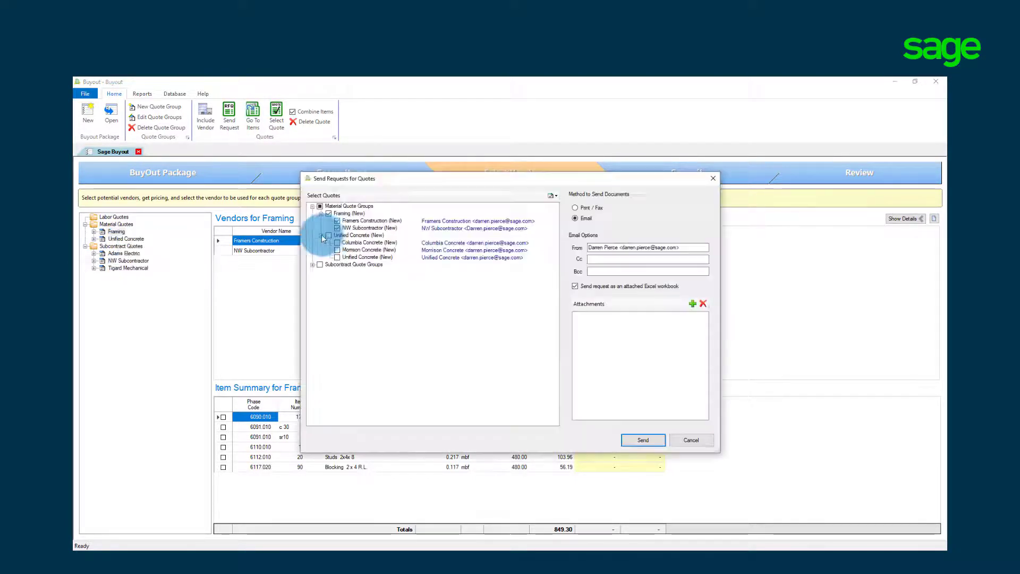
left_click(319, 265)
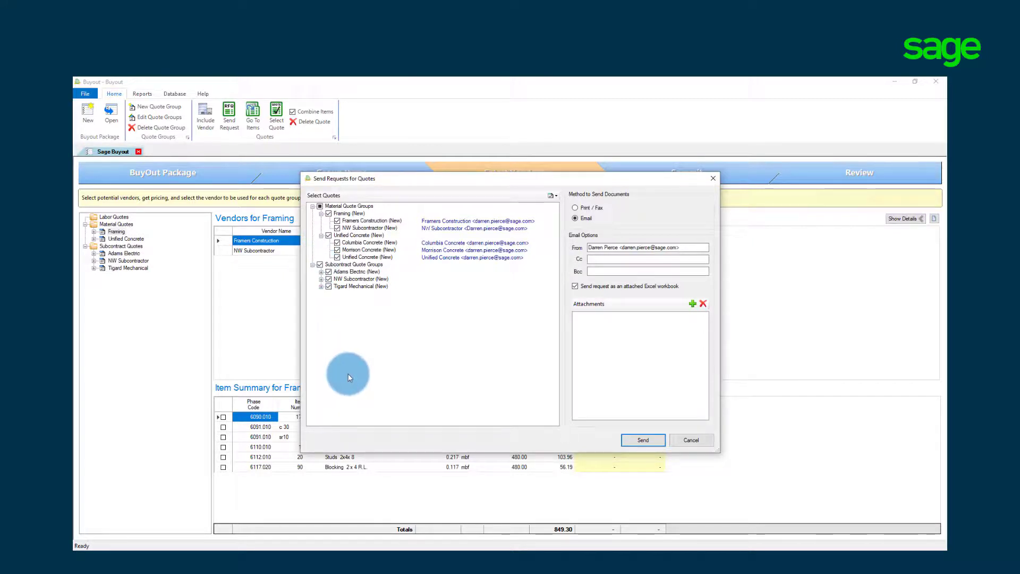
left_click(319, 264)
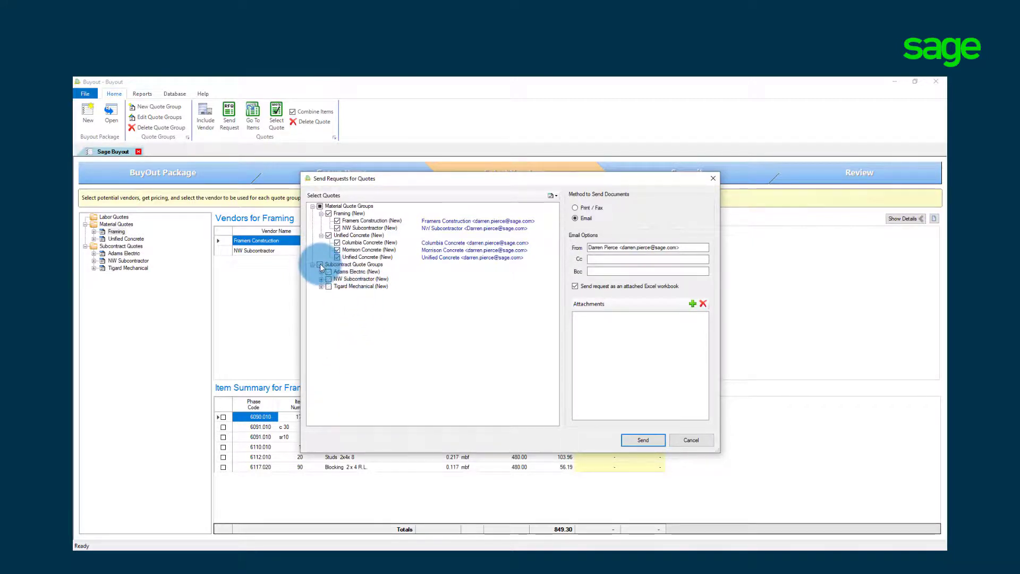
left_click(329, 235)
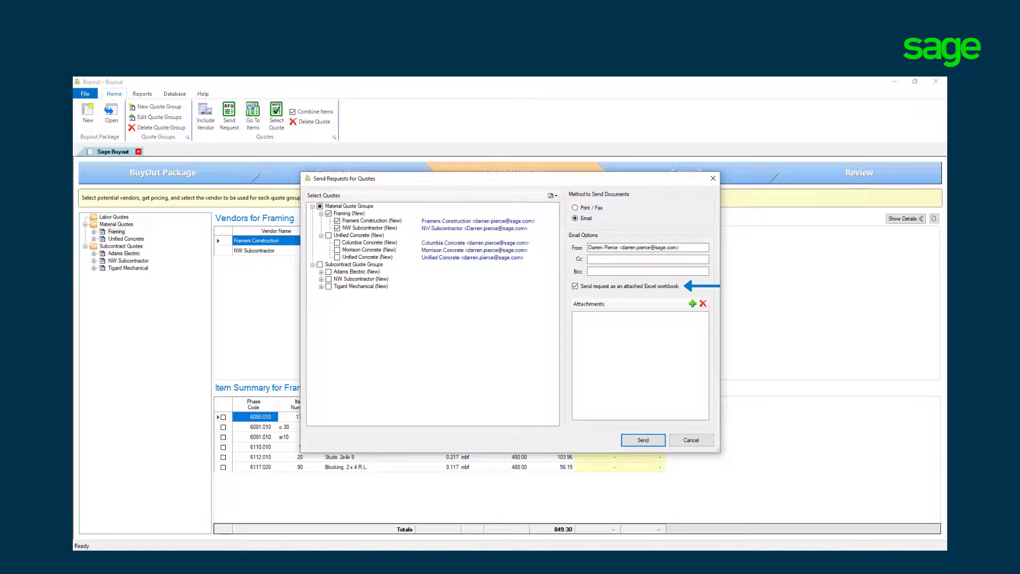
Step: Attach A1.002 - First Floor (1).pdf to the Framing quote requests, email them and dismiss the sending progress
left_click(692, 305)
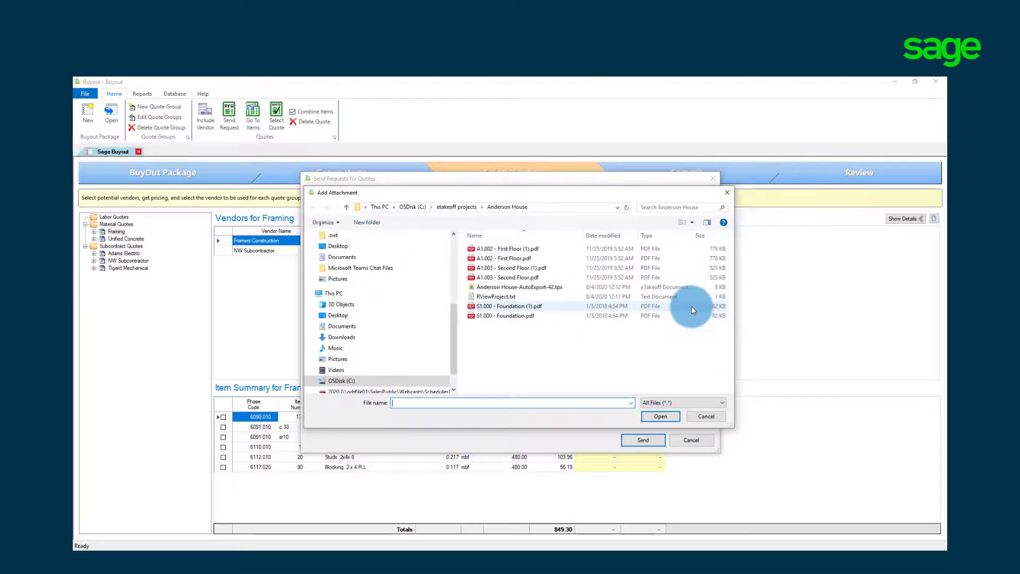
double_click(519, 249)
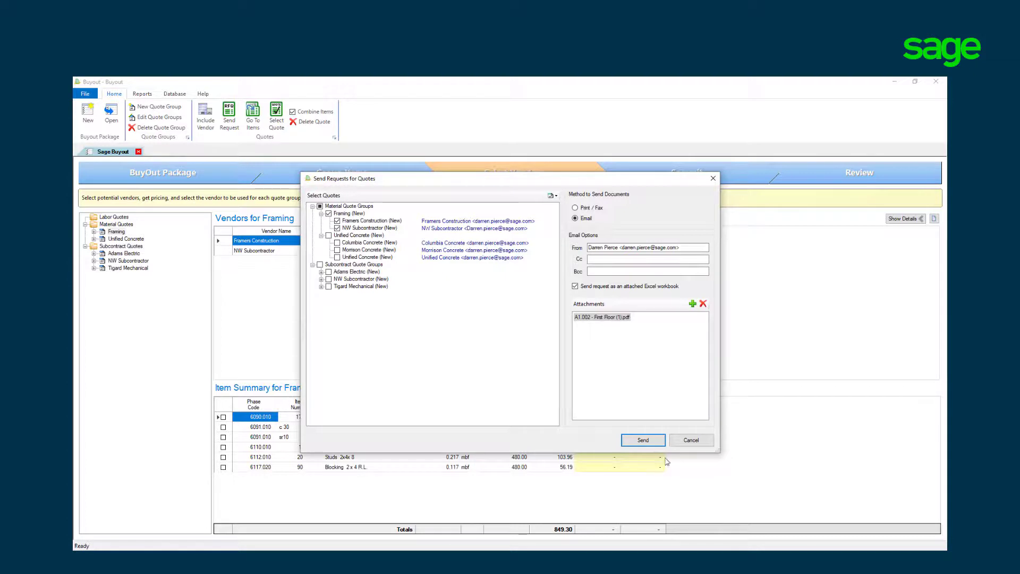
left_click(643, 440)
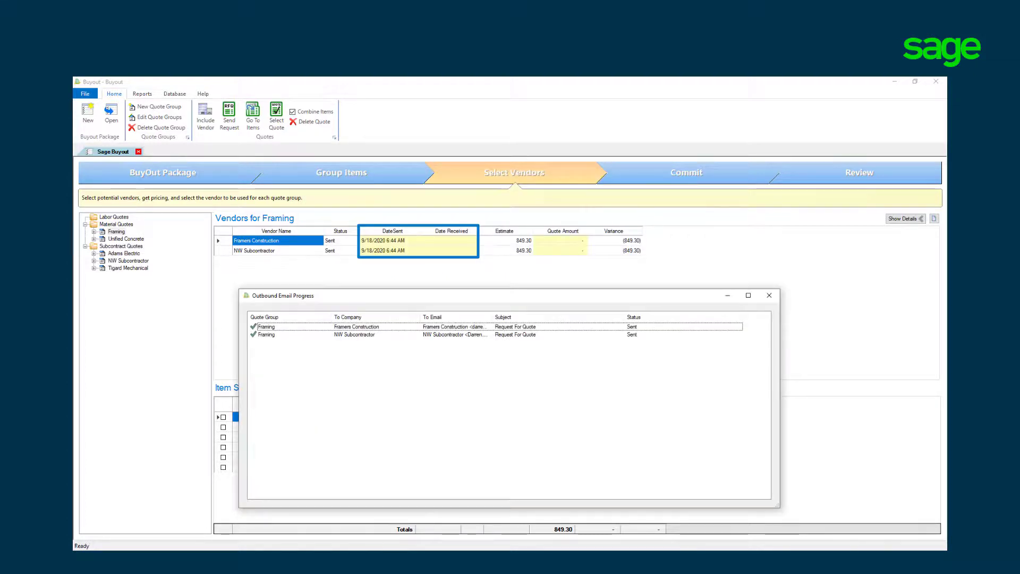
left_click(768, 295)
Step: Select Unified Concrete's quote as the chosen vendor quote for the Unified Concrete group
left_click(126, 239)
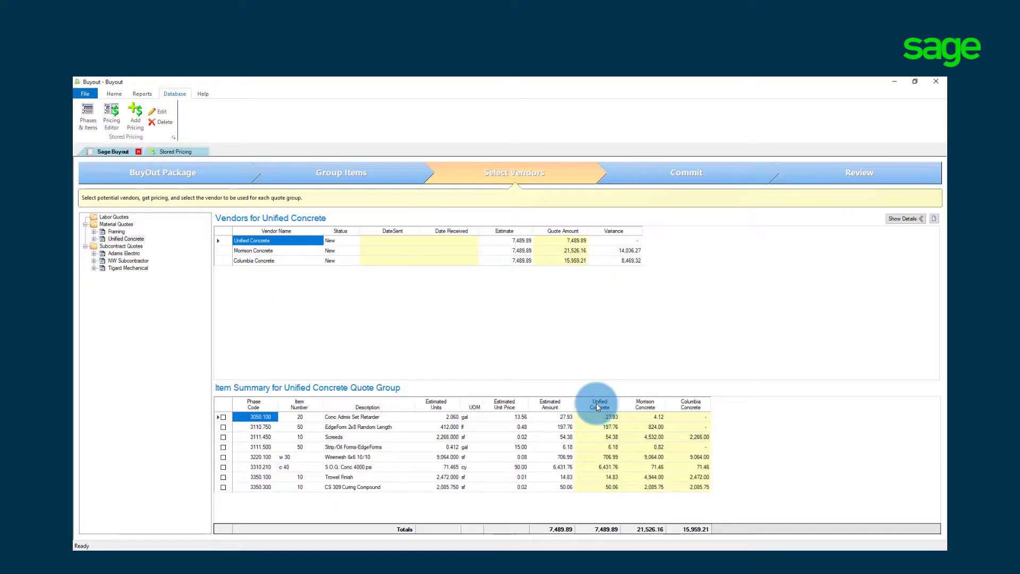
right_click(596, 403)
left_click(611, 474)
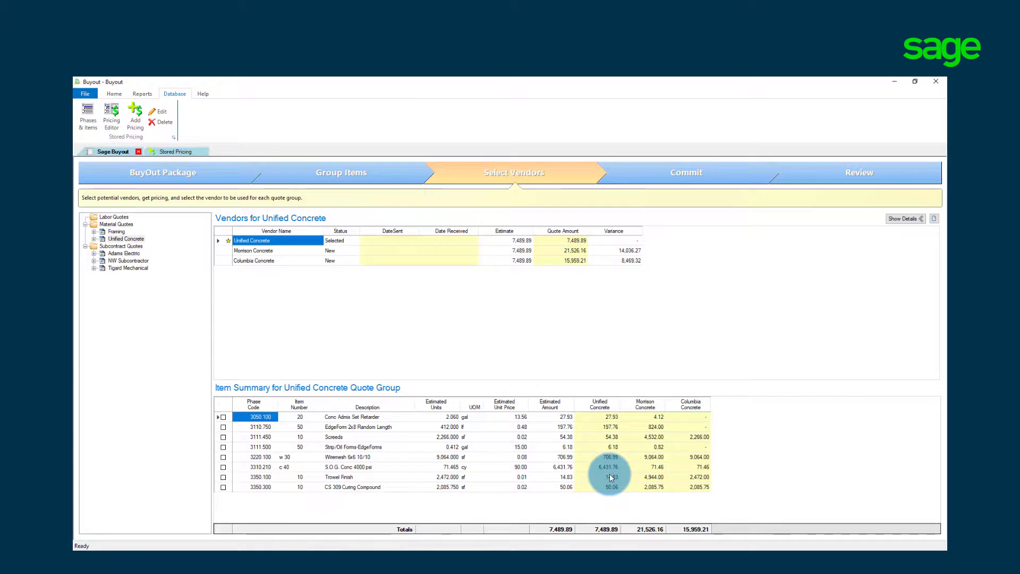